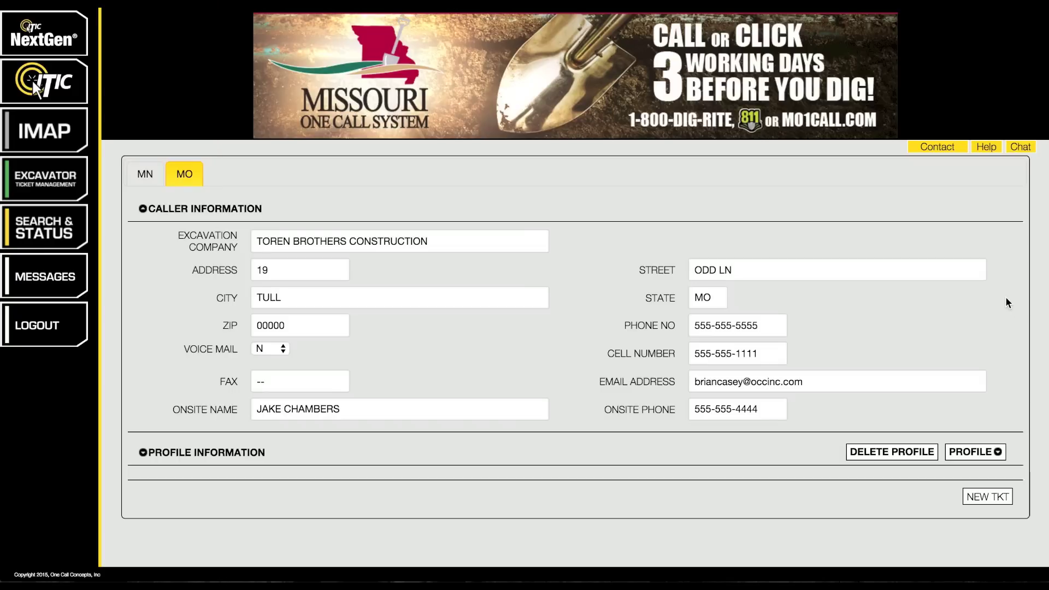
# - Start a new locate ticket with NEW TKT from the MO caller information page
pyautogui.click(990, 497)
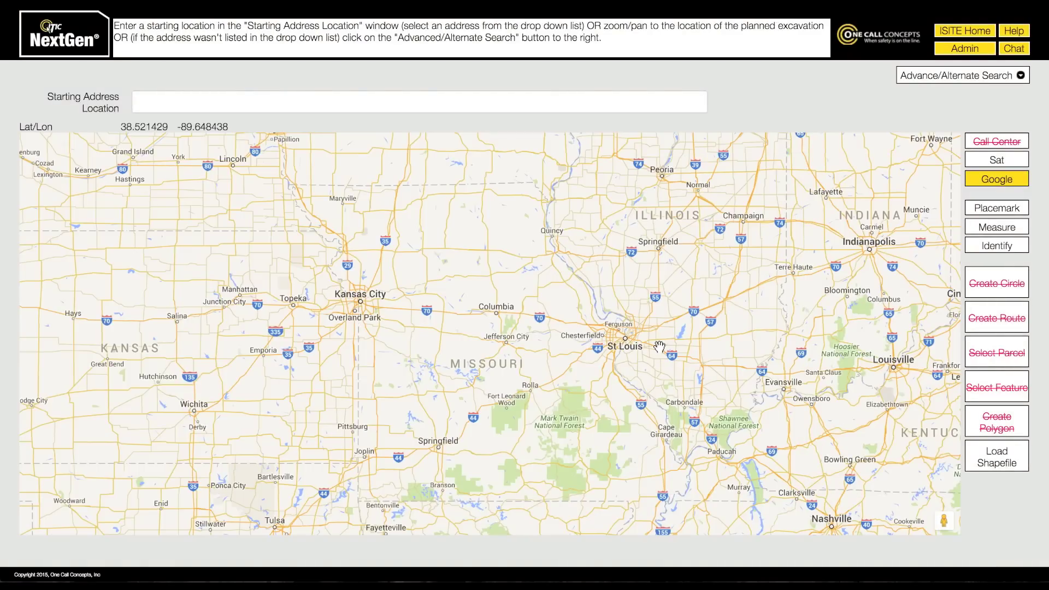
# - Enter '824 weathered rock' as the starting address and accept the Jefferson City, MO suggestion
pyautogui.click(472, 100)
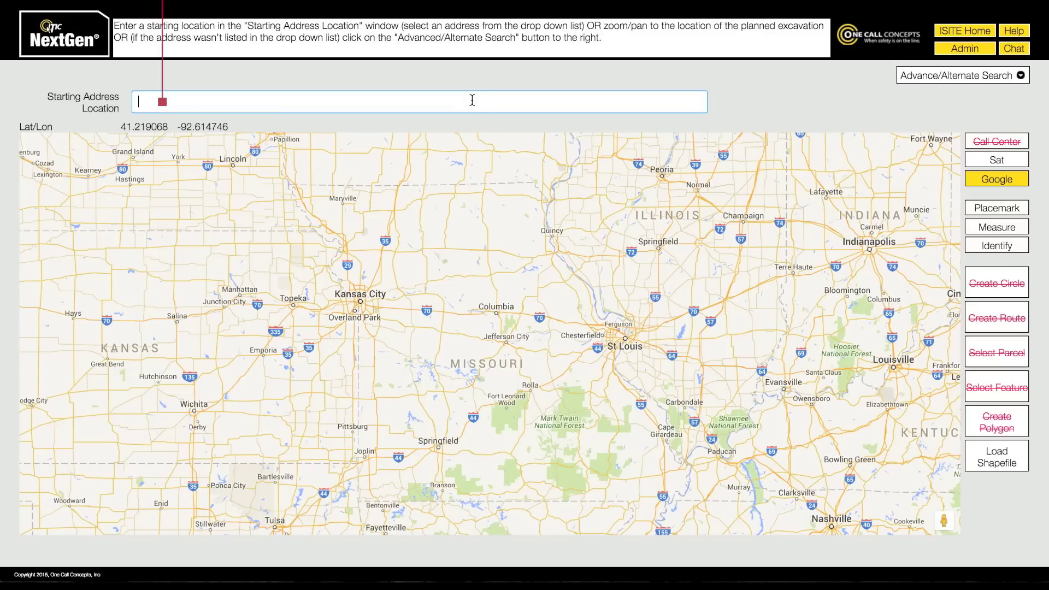
pyautogui.write('824')
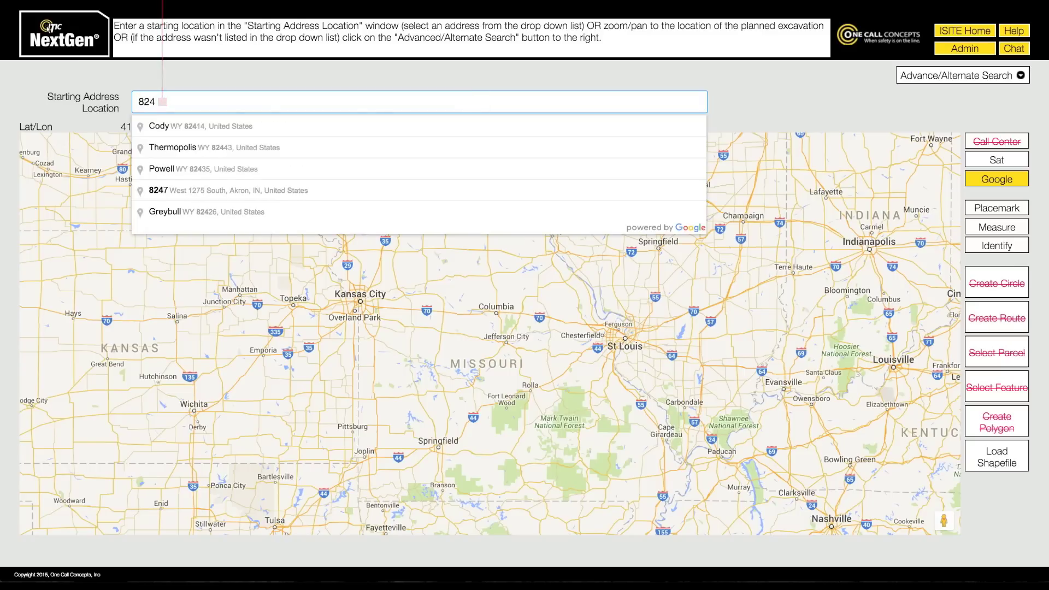
pyautogui.write(' weathered rock')
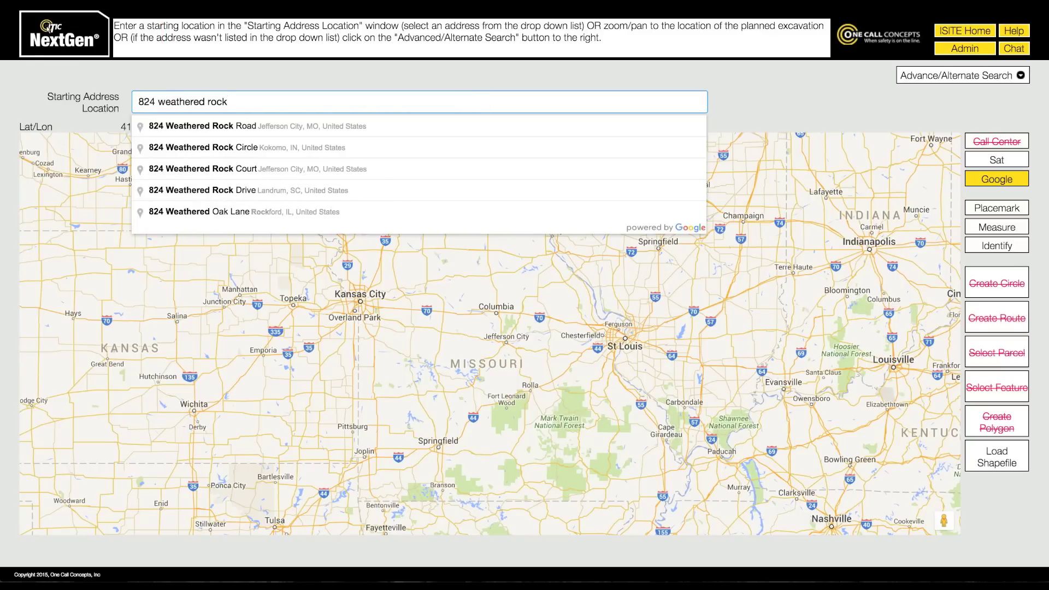
pyautogui.press('Down')
pyautogui.press('Return')
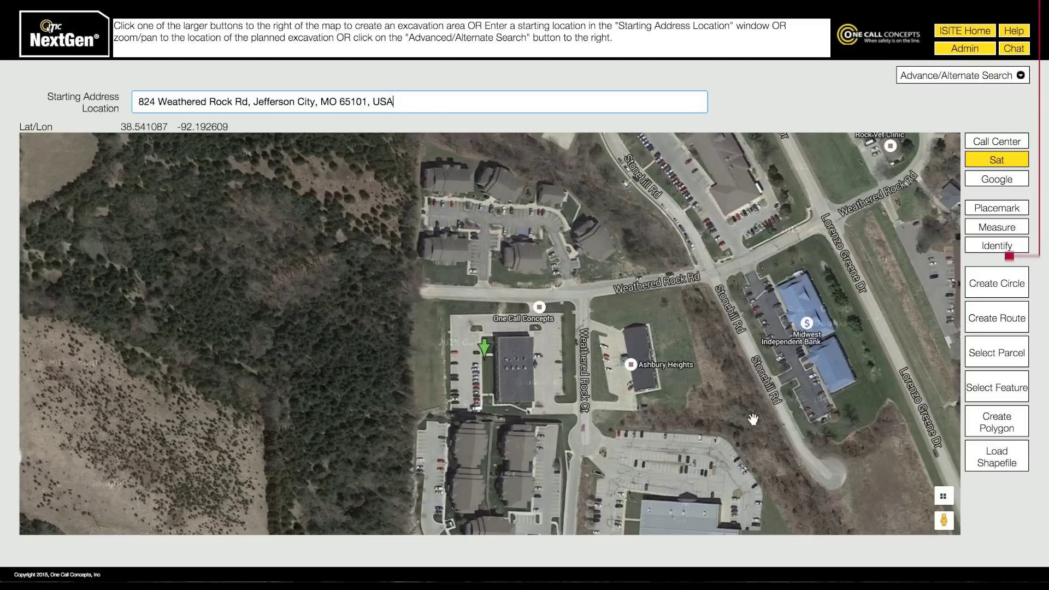
# - Place two 30-foot circles at Weathered Rock Rd's west end and the Stonehill Rd intersection
pyautogui.click(971, 290)
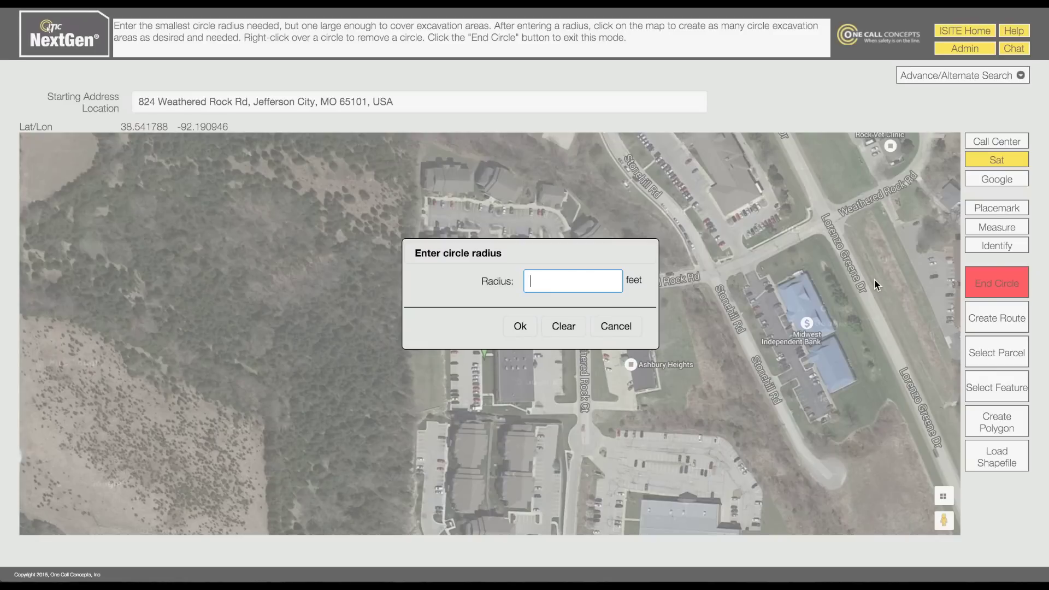
pyautogui.write('30')
pyautogui.click(524, 326)
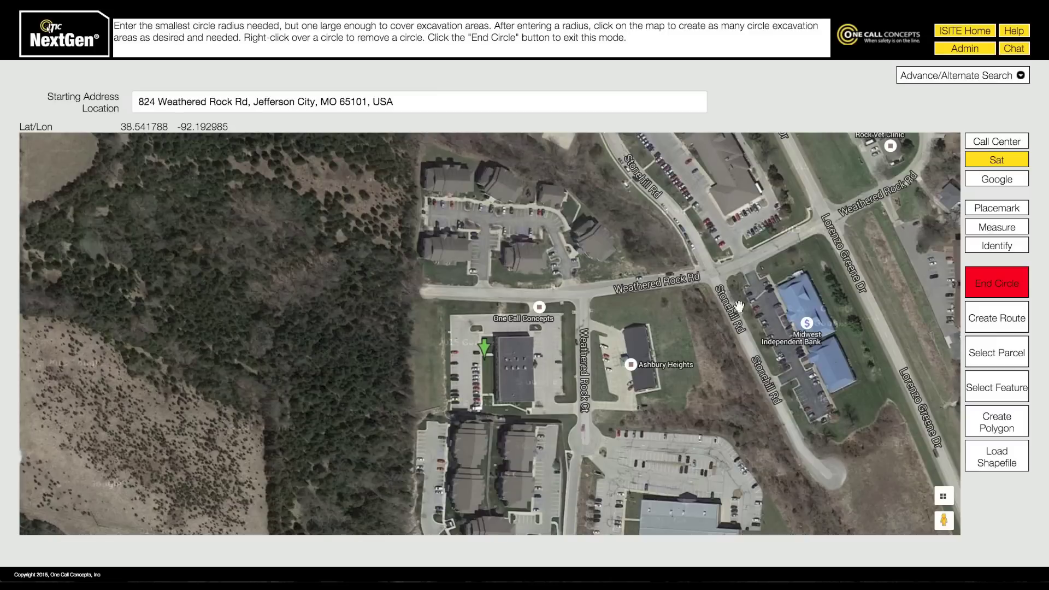
pyautogui.click(711, 275)
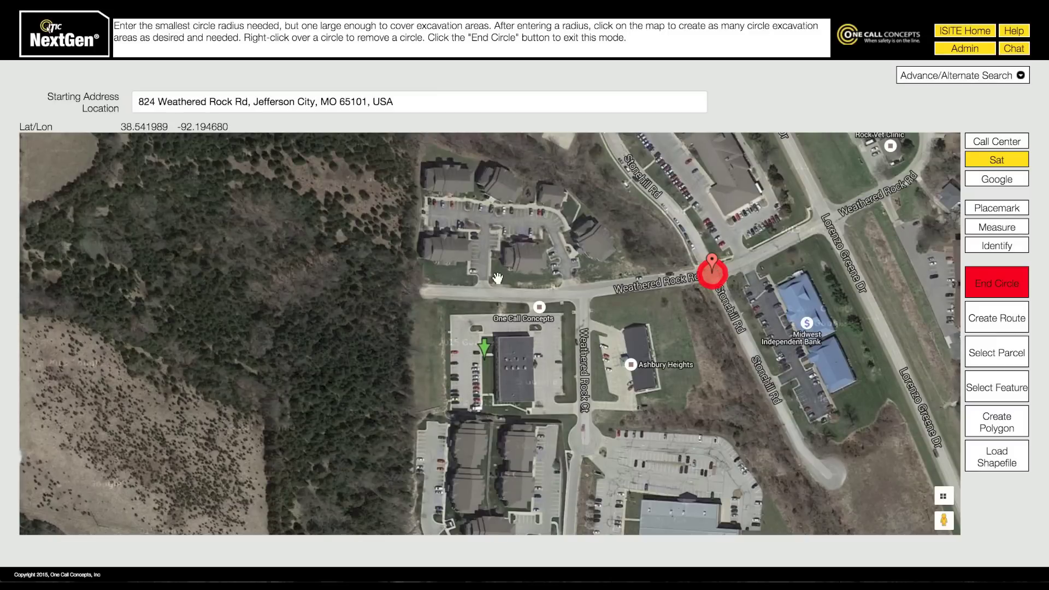
pyautogui.click(418, 289)
pyautogui.click(1016, 284)
pyautogui.moveTo(815, 383); pyautogui.dragTo(798, 298)
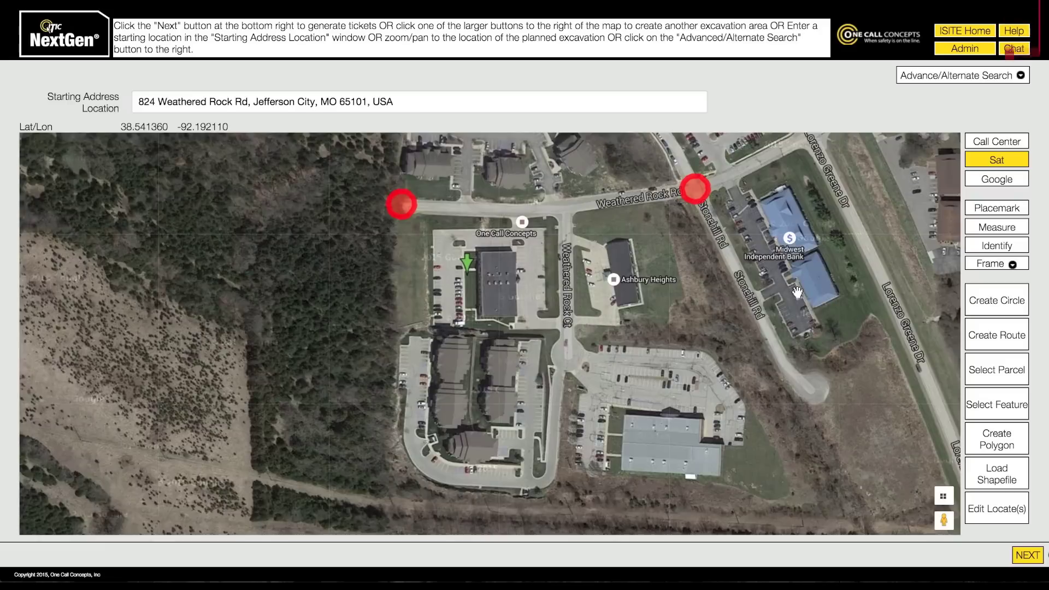
# - Draw a 30-foot-wide U-shaped route around the west, south and east sides of the apartment complex
pyautogui.click(964, 333)
pyautogui.write('30')
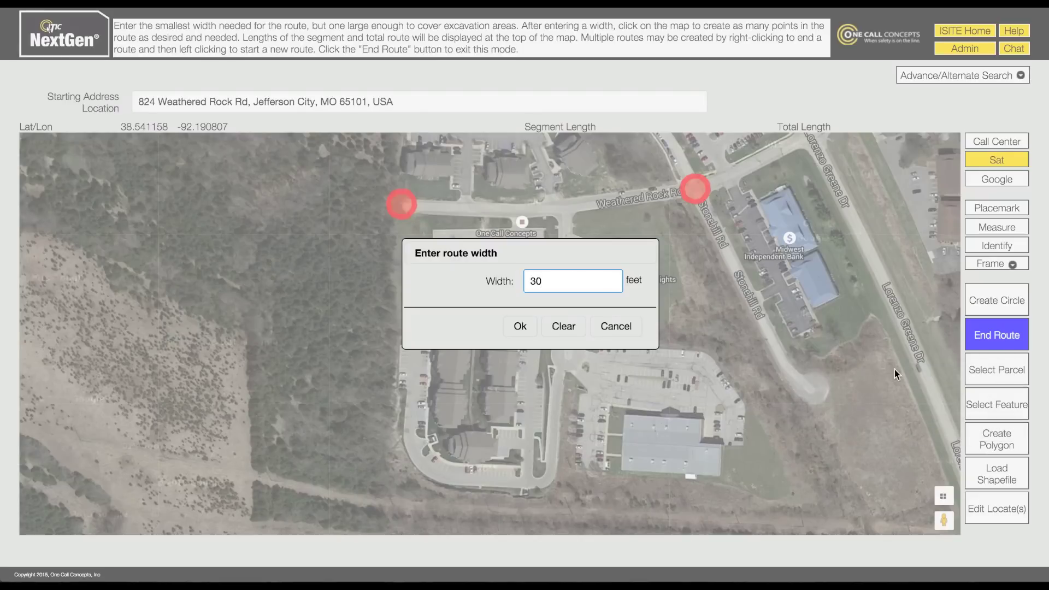
pyautogui.click(520, 326)
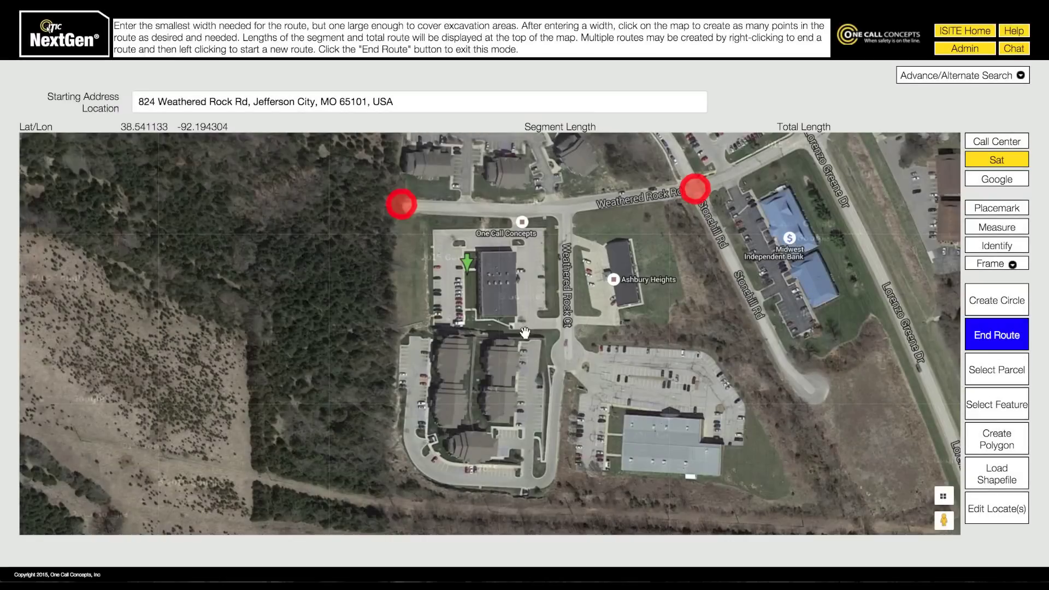
pyautogui.click(418, 338)
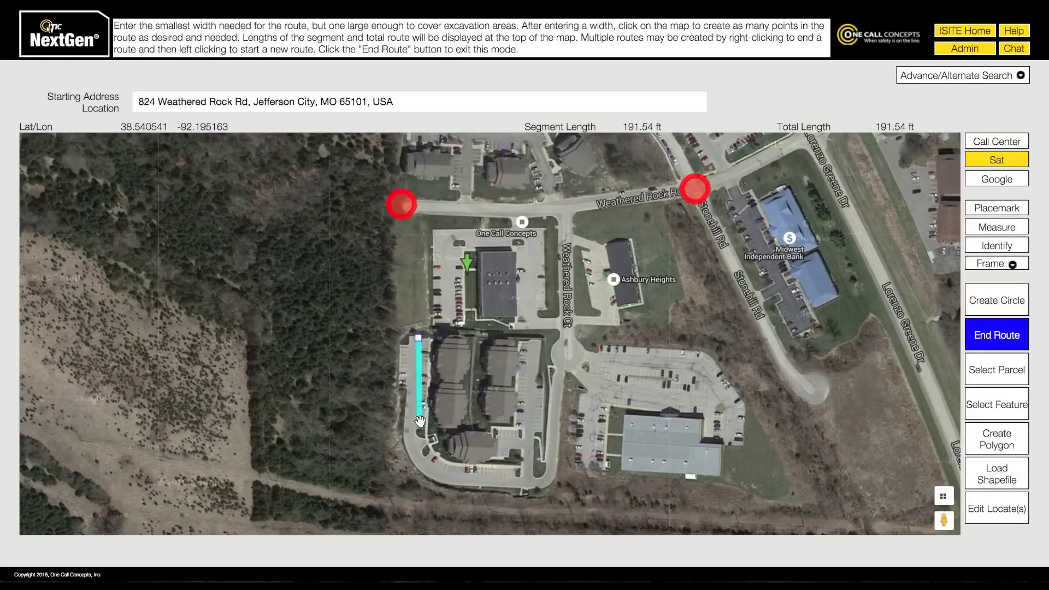
pyautogui.click(412, 438)
pyautogui.click(420, 456)
pyautogui.click(447, 474)
pyautogui.click(525, 477)
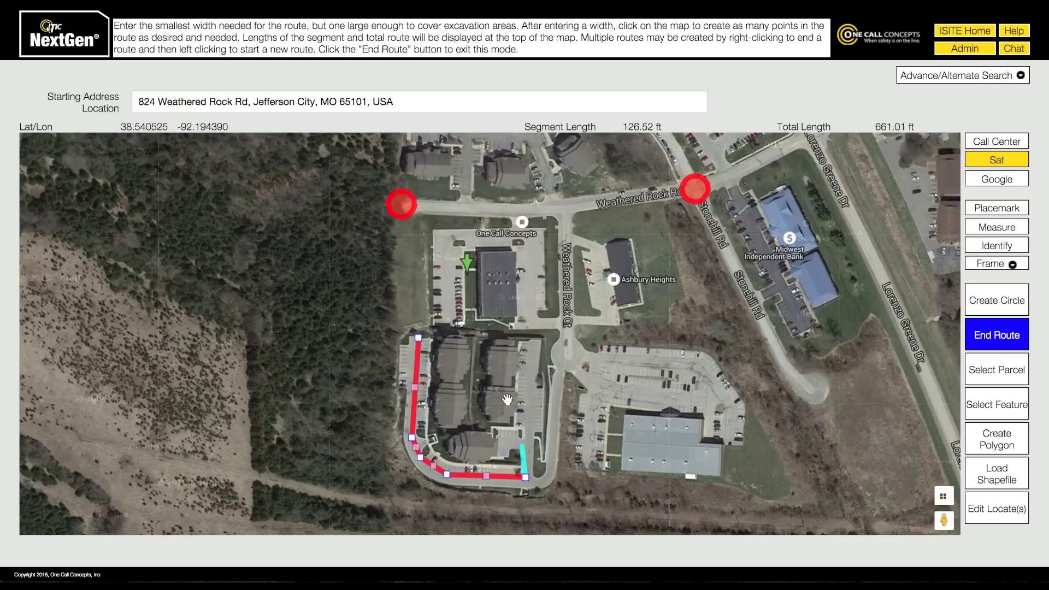
pyautogui.click(531, 343)
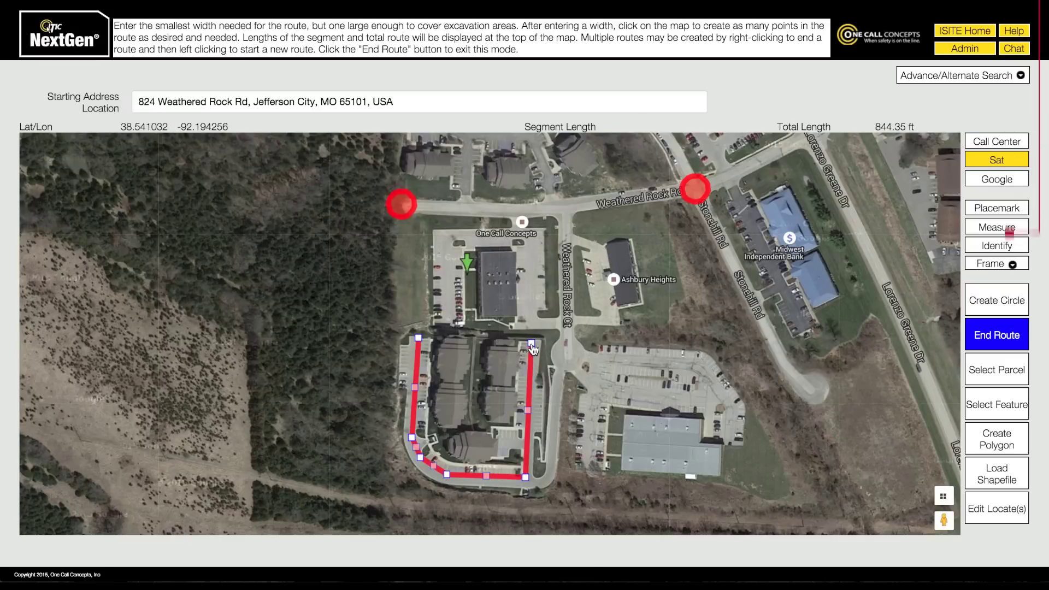
pyautogui.click(977, 344)
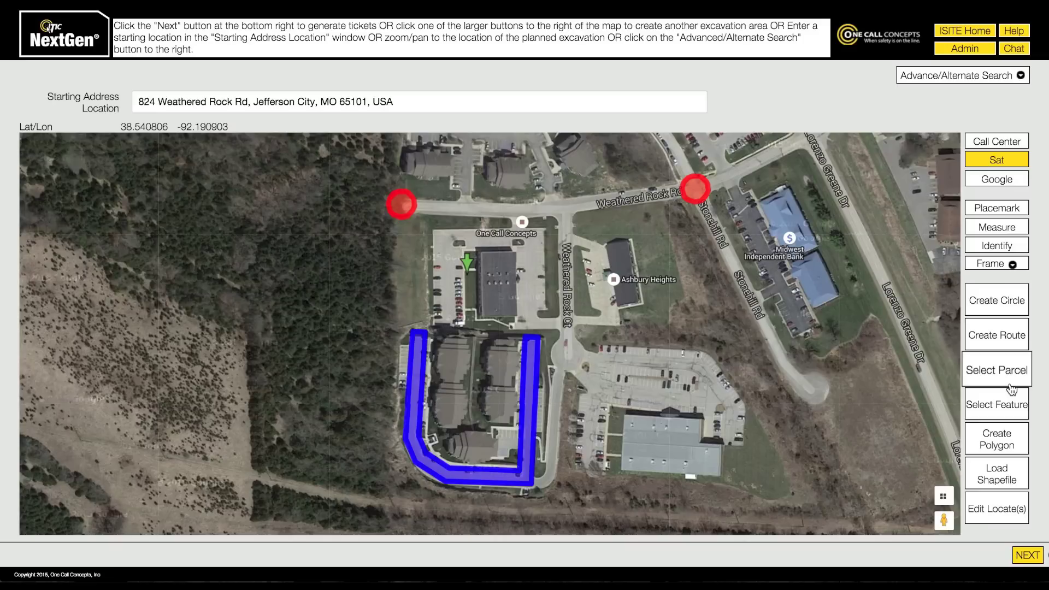
# - Select the One Call Concepts office parcel as a green area, without the left piece or any extension
pyautogui.click(996, 370)
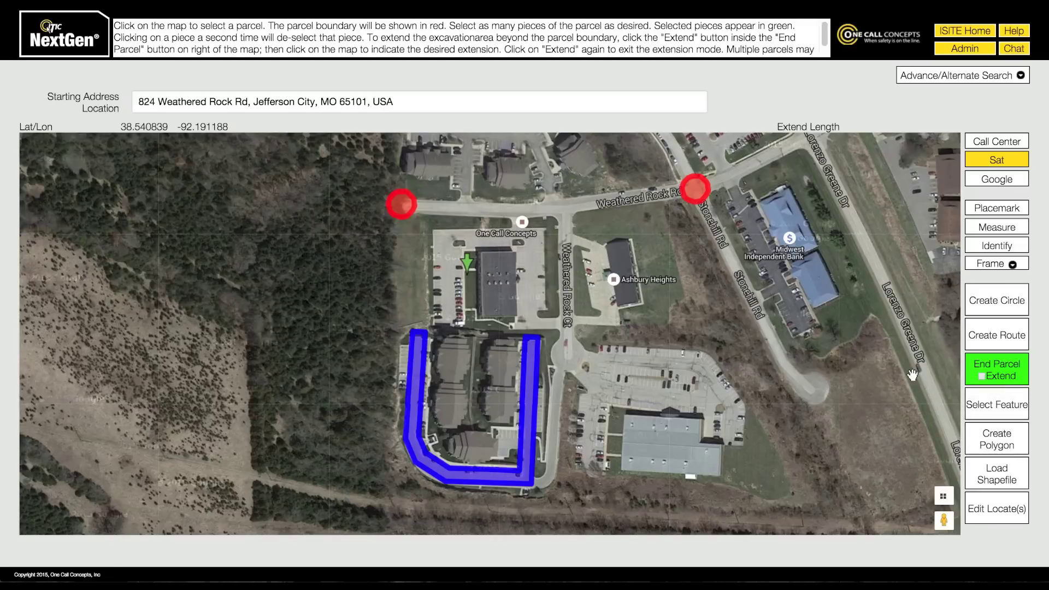
pyautogui.click(543, 288)
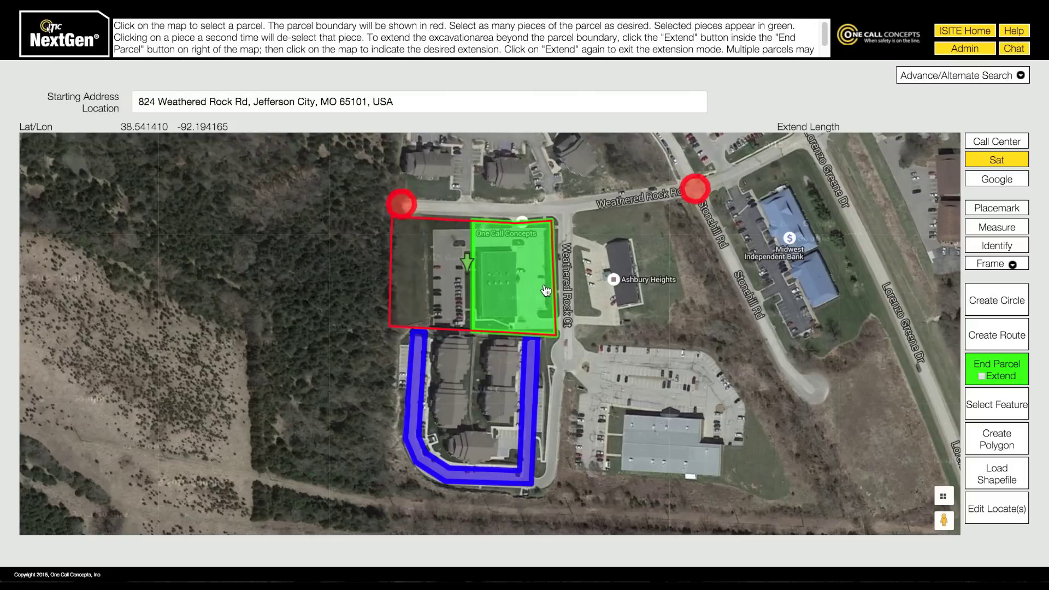
pyautogui.click(446, 294)
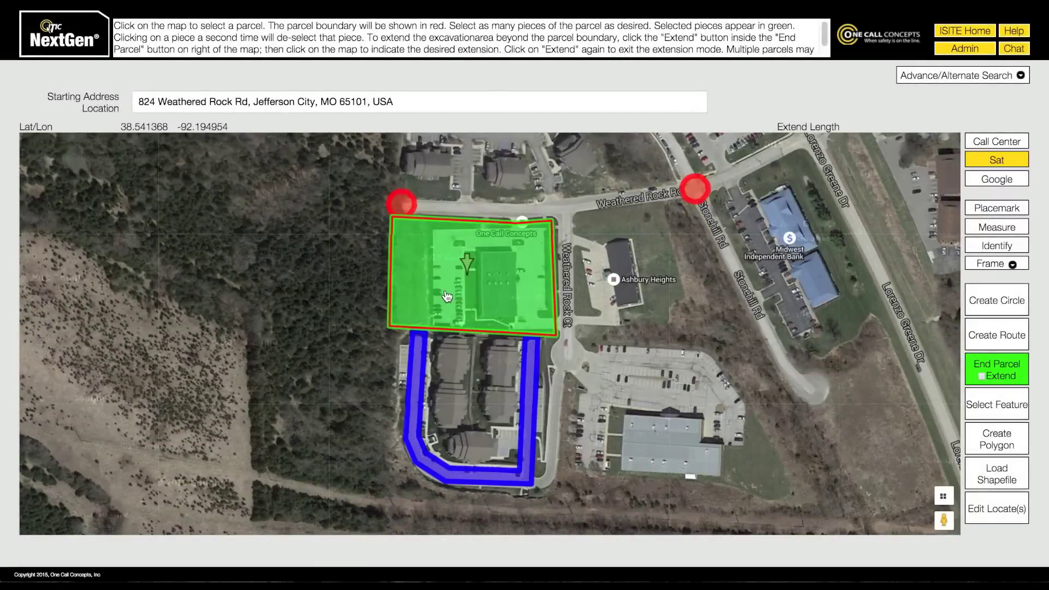
pyautogui.click(444, 290)
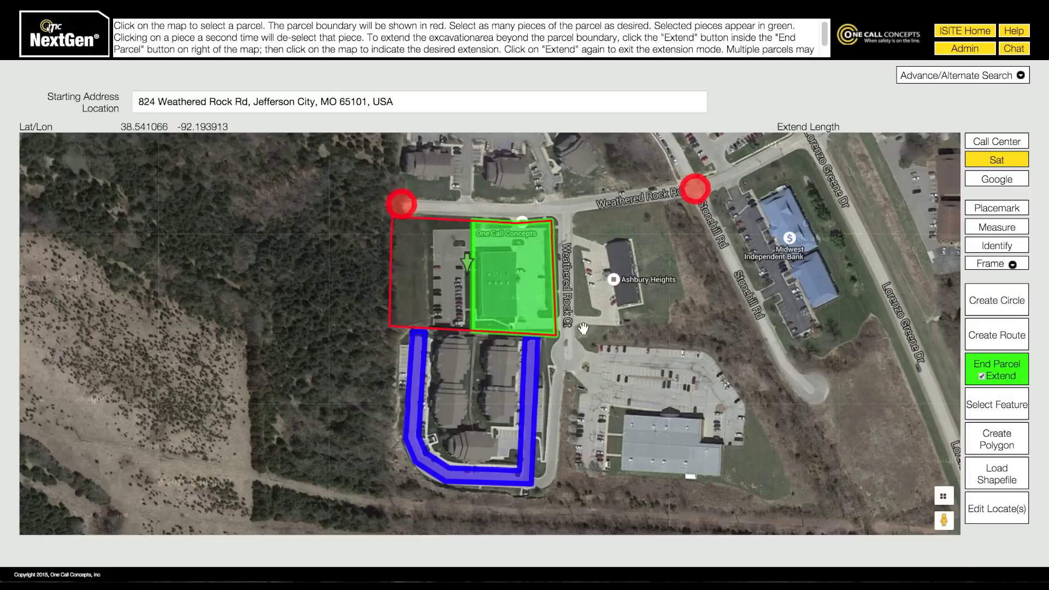
pyautogui.click(570, 206)
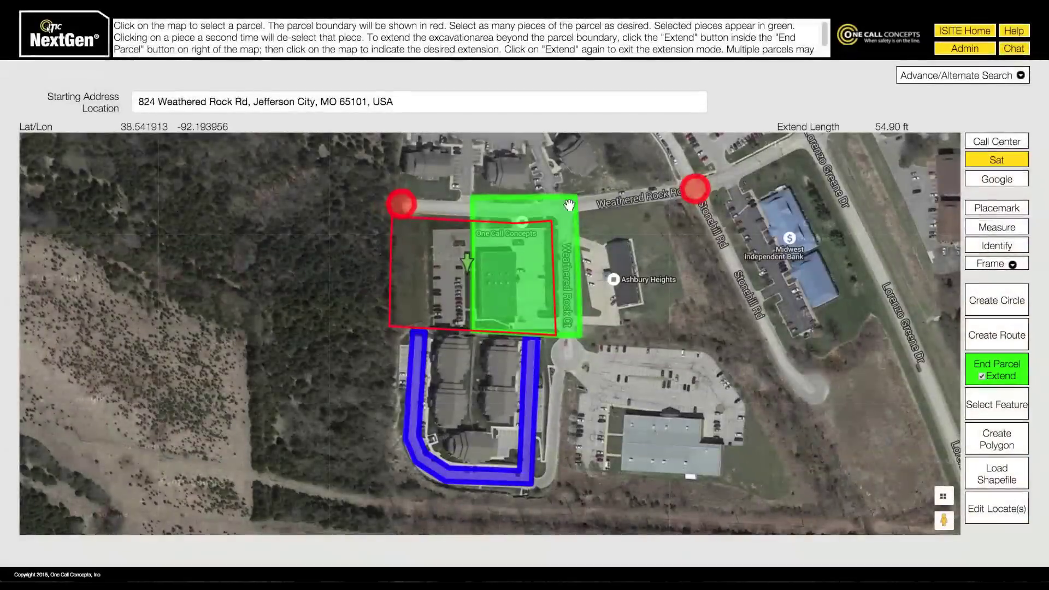
pyautogui.click(499, 371)
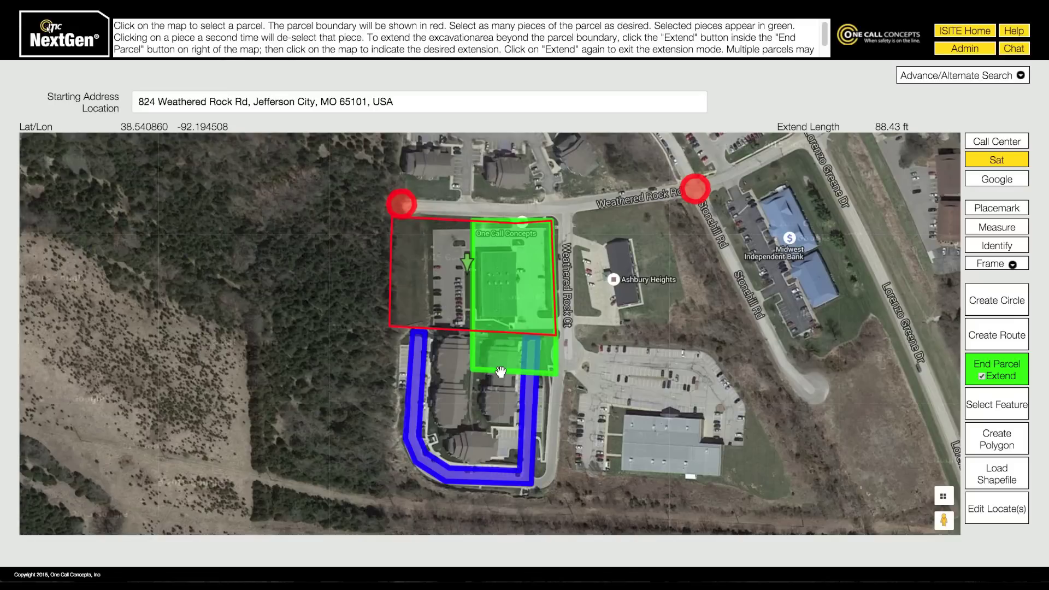
pyautogui.click(510, 306)
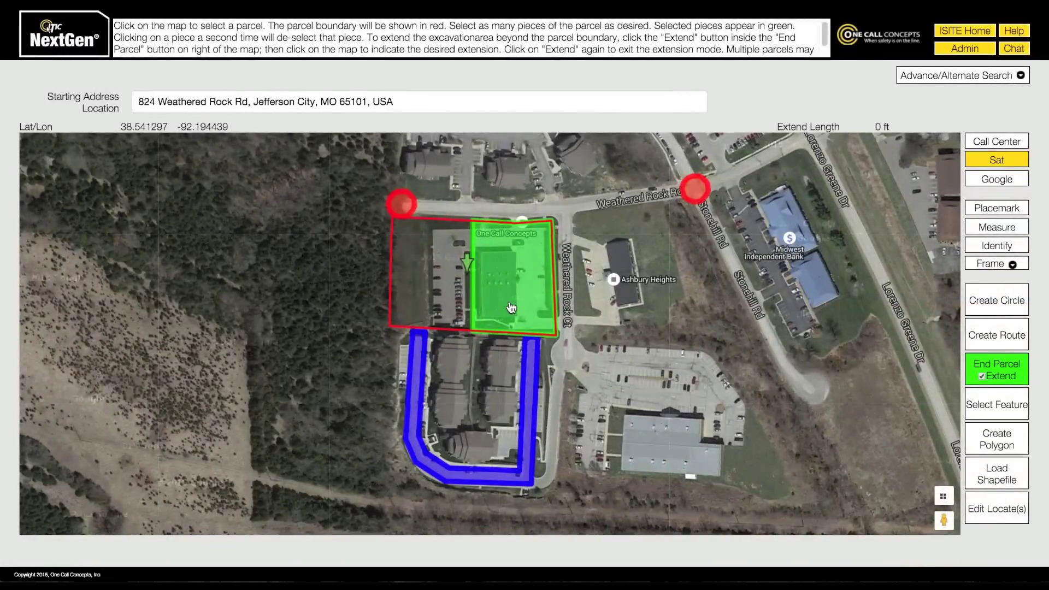
pyautogui.click(996, 364)
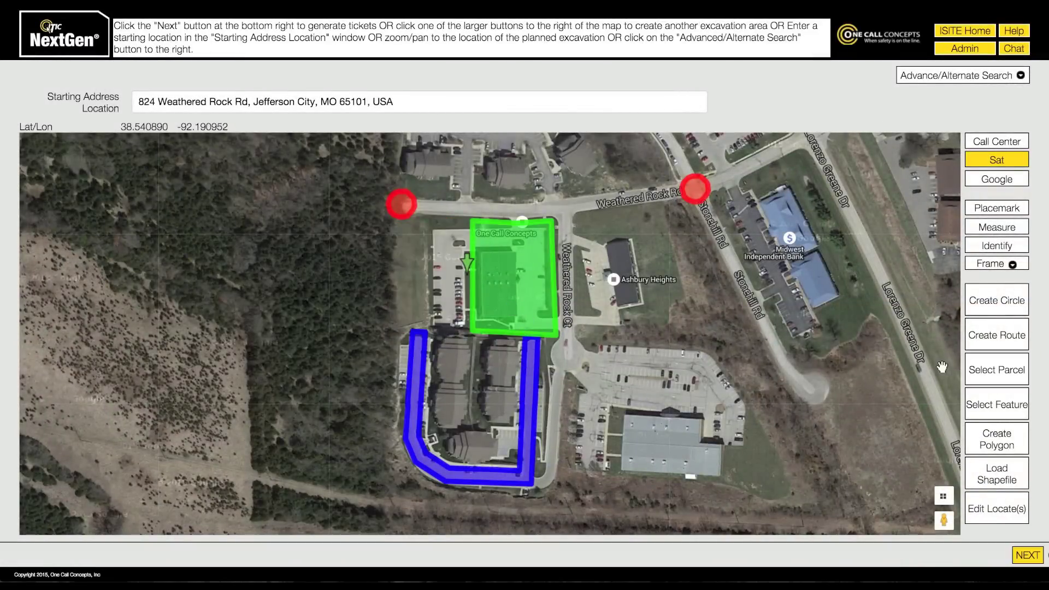
# - Mark Weathered Rock Ct as a 40 ft wide road feature, leaving out Weathered Rock Rd
pyautogui.click(993, 406)
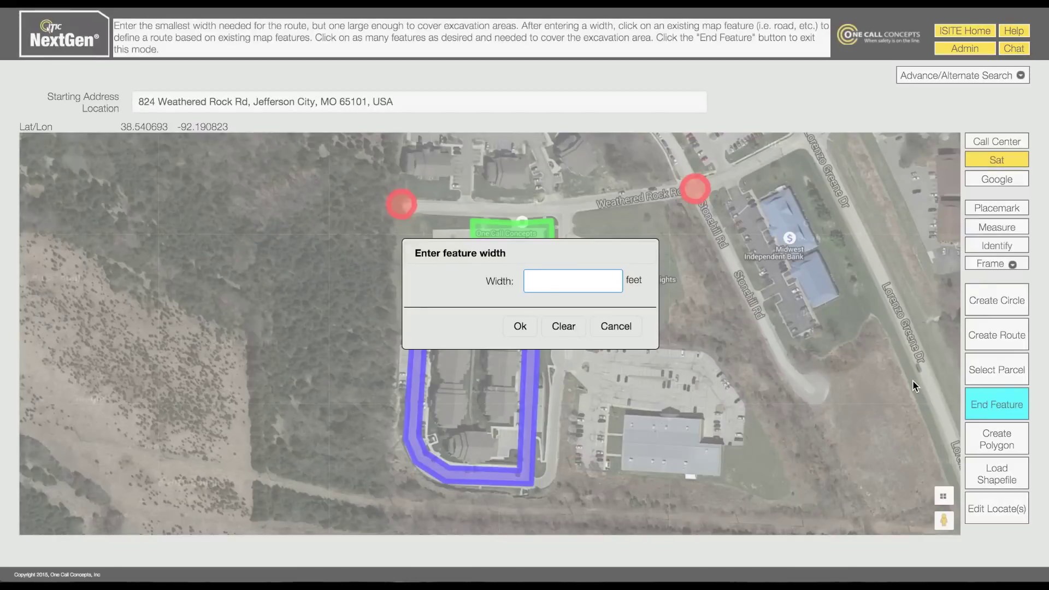
pyautogui.write('40')
pyautogui.click(525, 327)
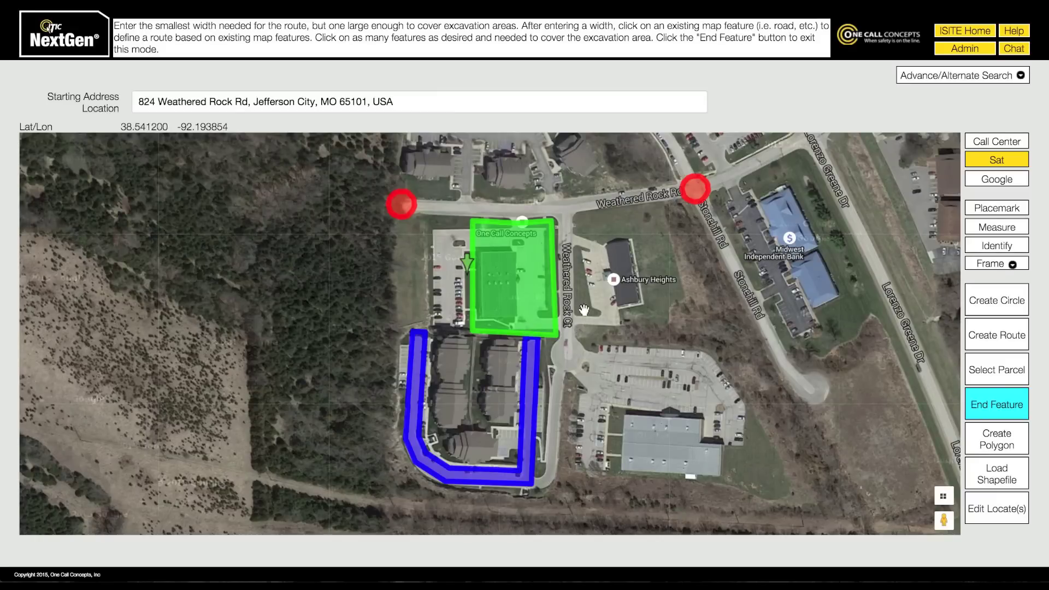
pyautogui.click(567, 276)
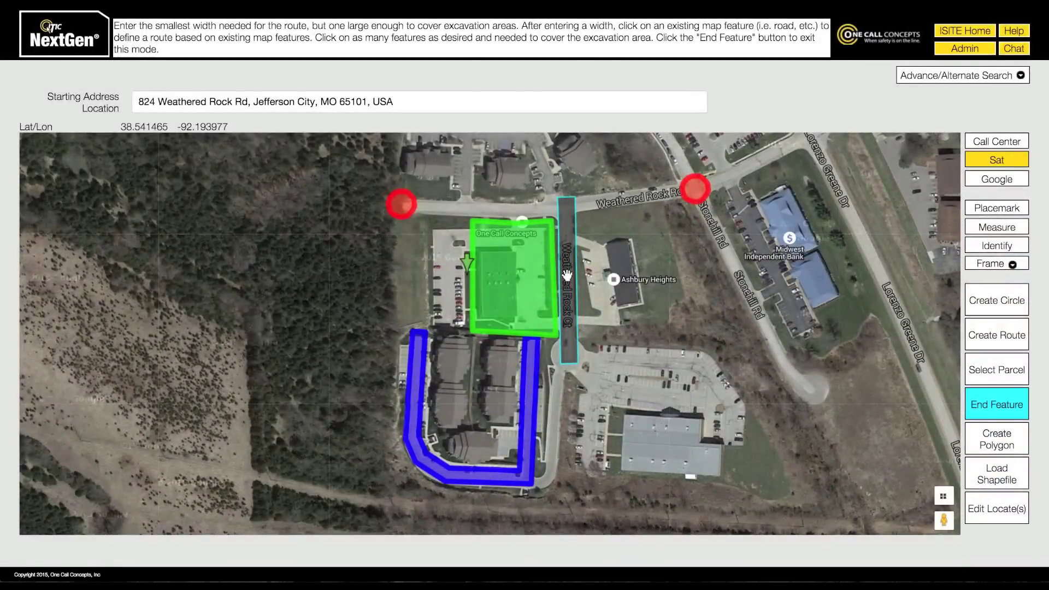
pyautogui.click(635, 200)
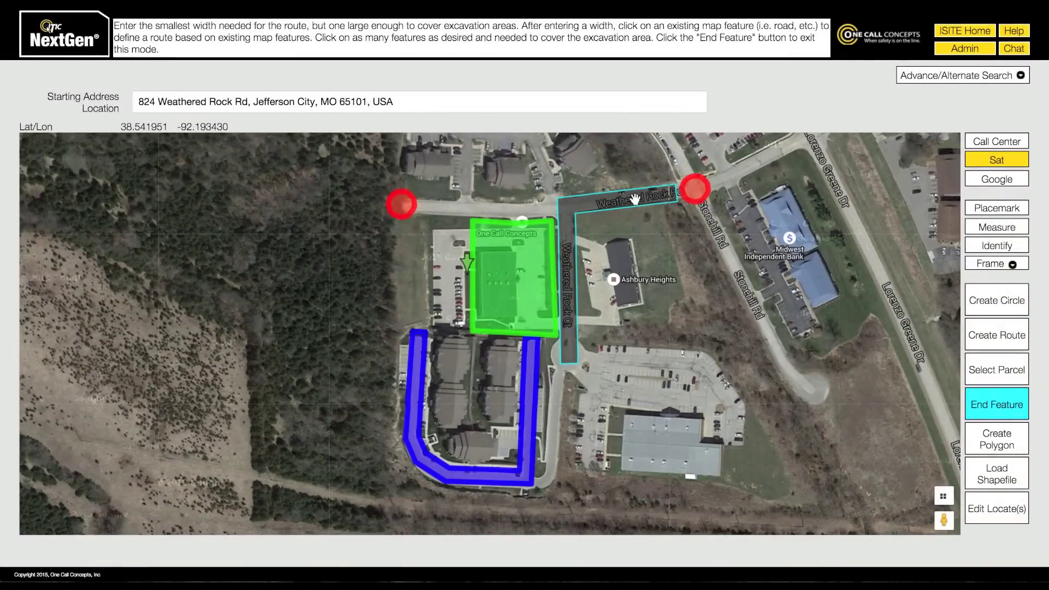
pyautogui.click(634, 199)
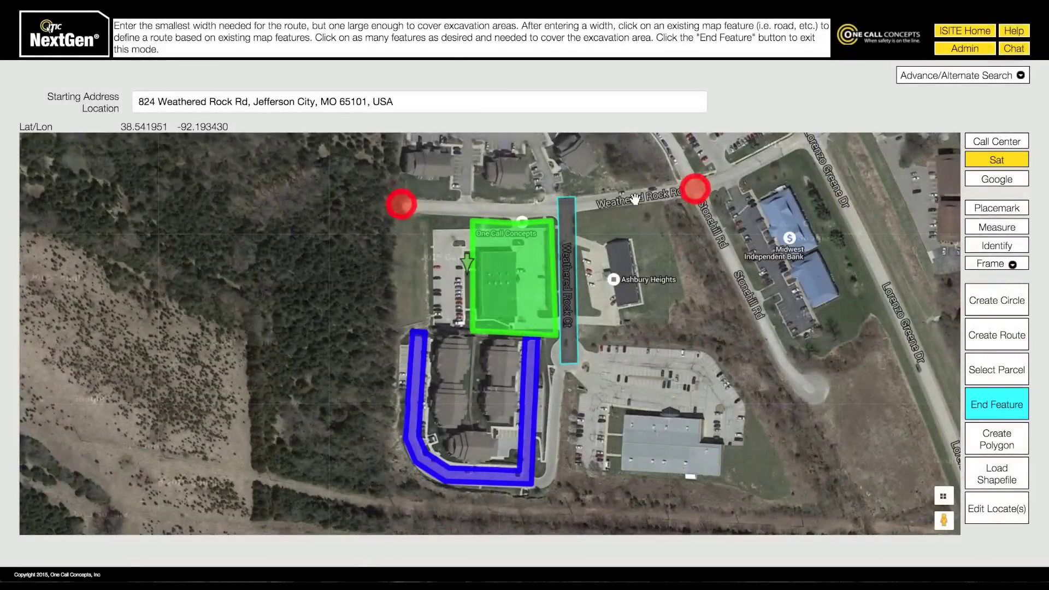
pyautogui.click(973, 417)
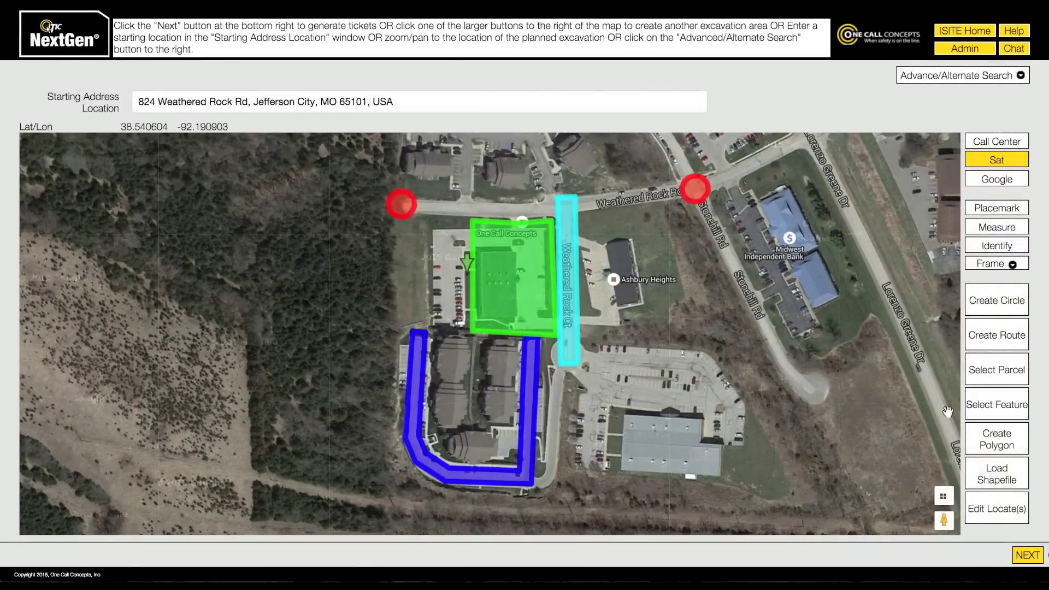
# - Draw a six-point yellow polygon over the lot east of Ashbury Heights along Stonehill Rd
pyautogui.click(974, 439)
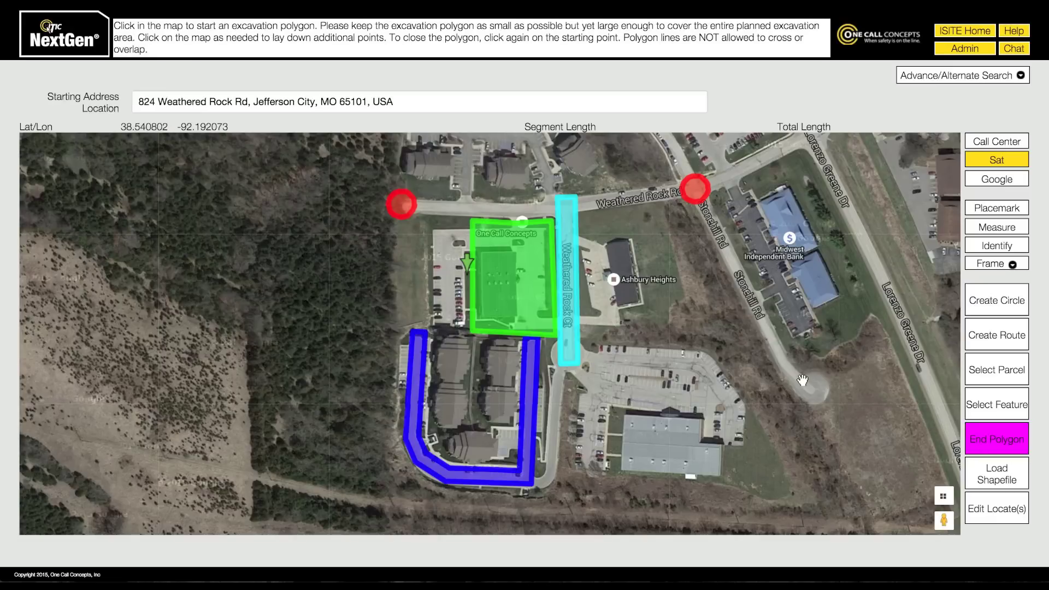
pyautogui.click(632, 237)
pyautogui.click(645, 303)
pyautogui.click(619, 308)
pyautogui.click(624, 345)
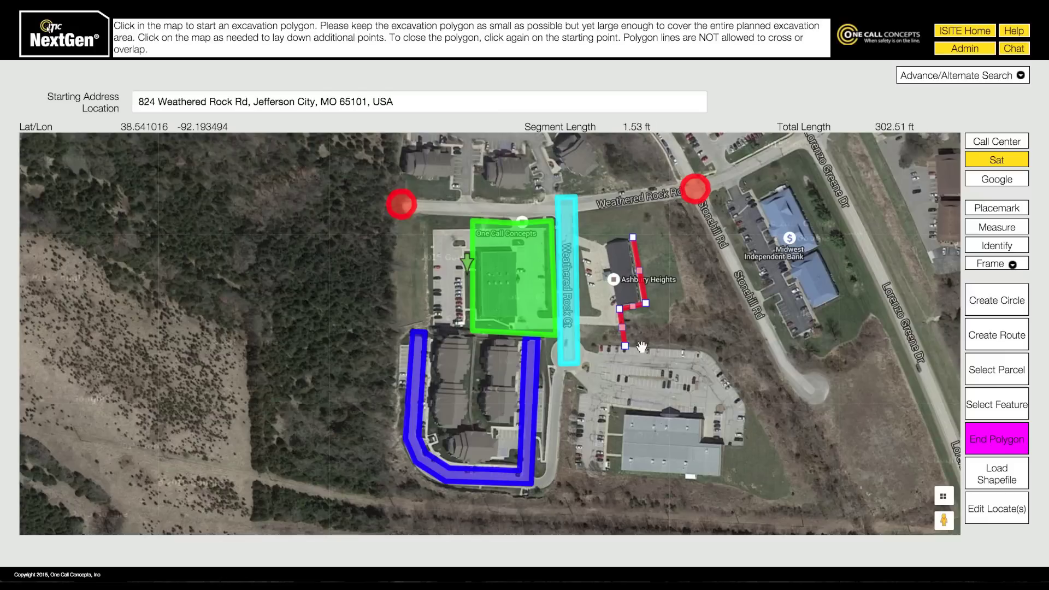
pyautogui.click(769, 351)
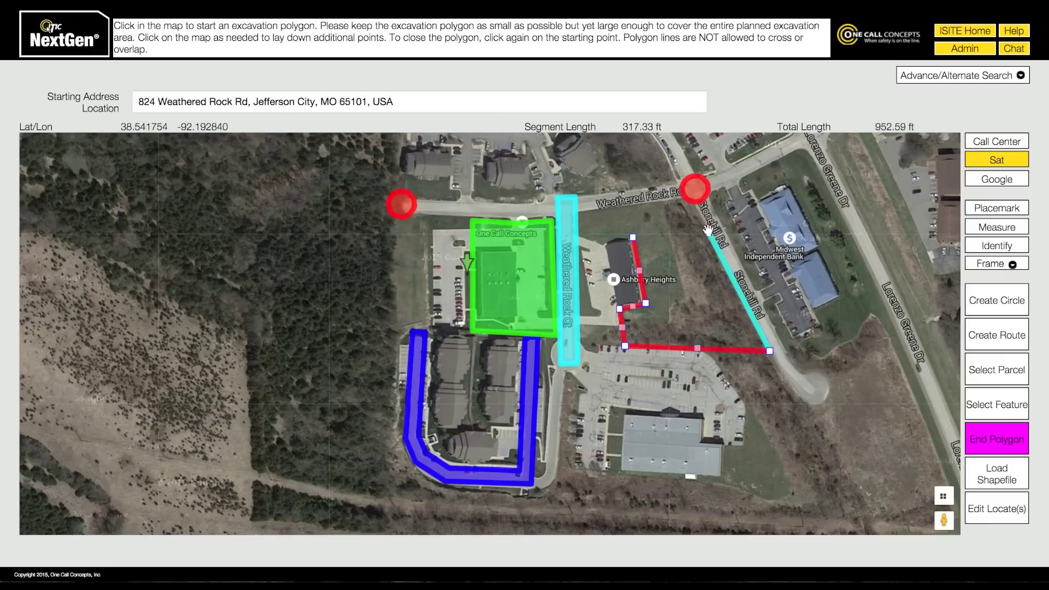
pyautogui.click(707, 228)
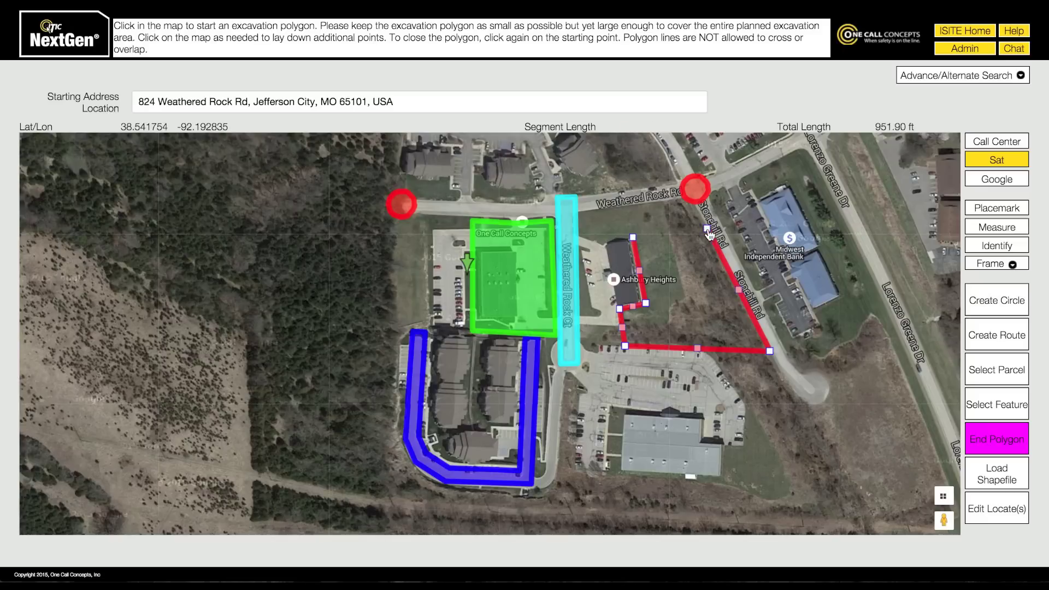
pyautogui.click(632, 237)
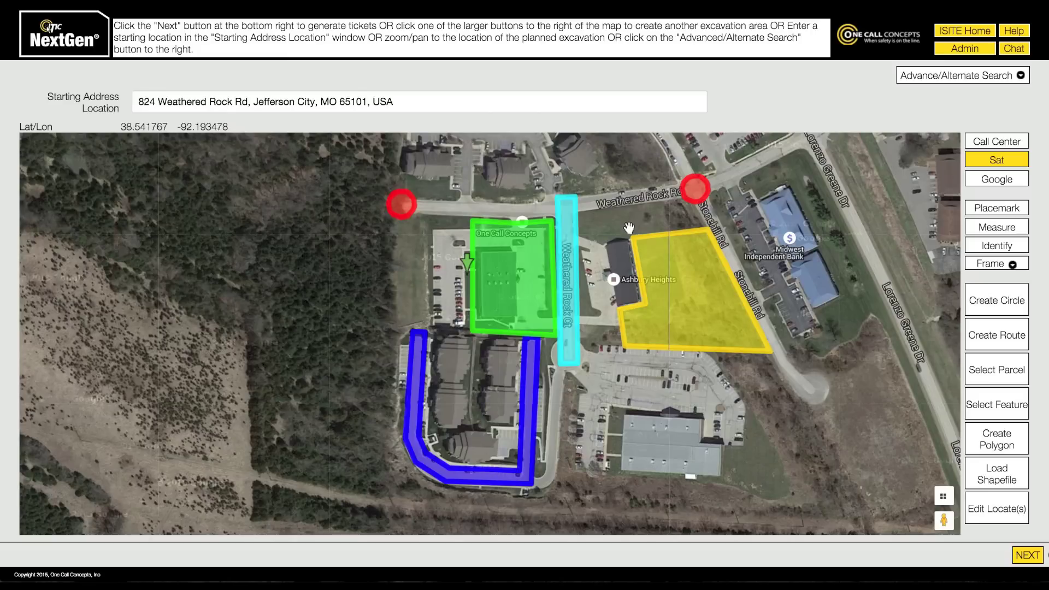
pyautogui.click(977, 521)
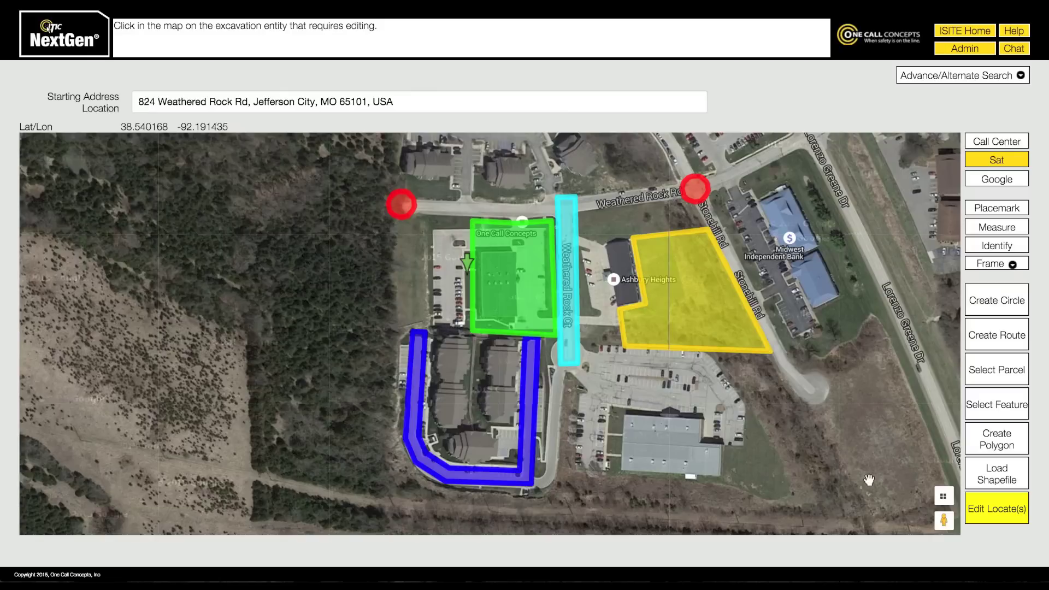
# - Widen the blue route from 30 ft to 45 ft
pyautogui.click(532, 403)
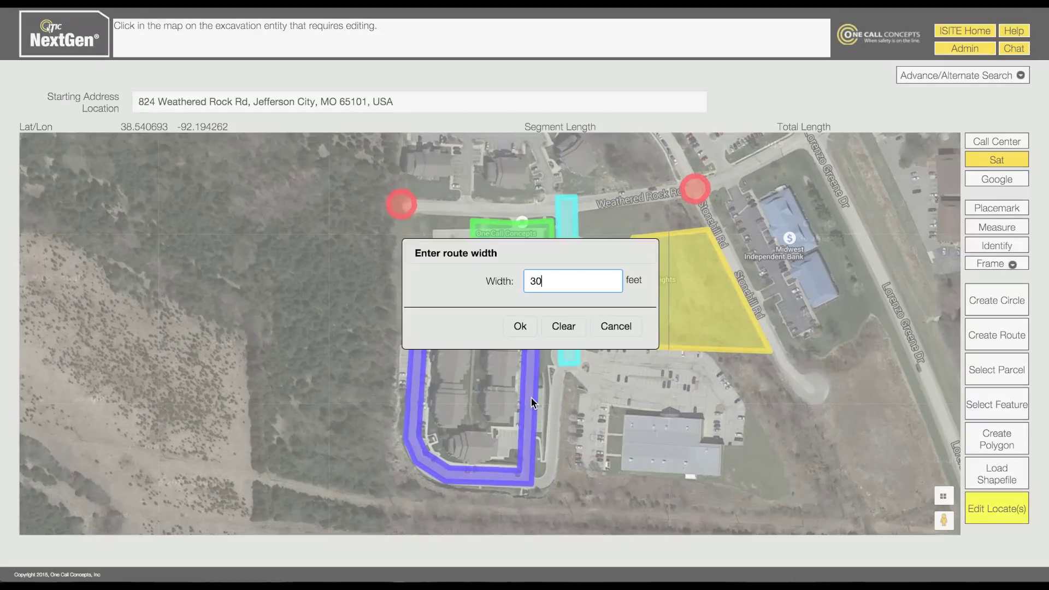
pyautogui.press('BackSpace')
pyautogui.press('BackSpace')
pyautogui.write('45')
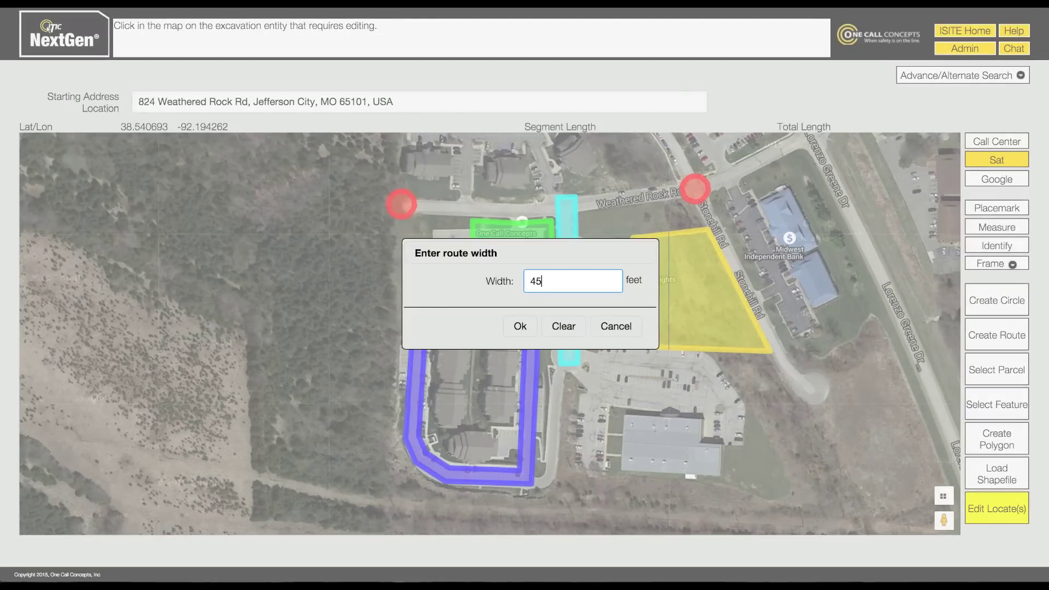
pyautogui.click(520, 326)
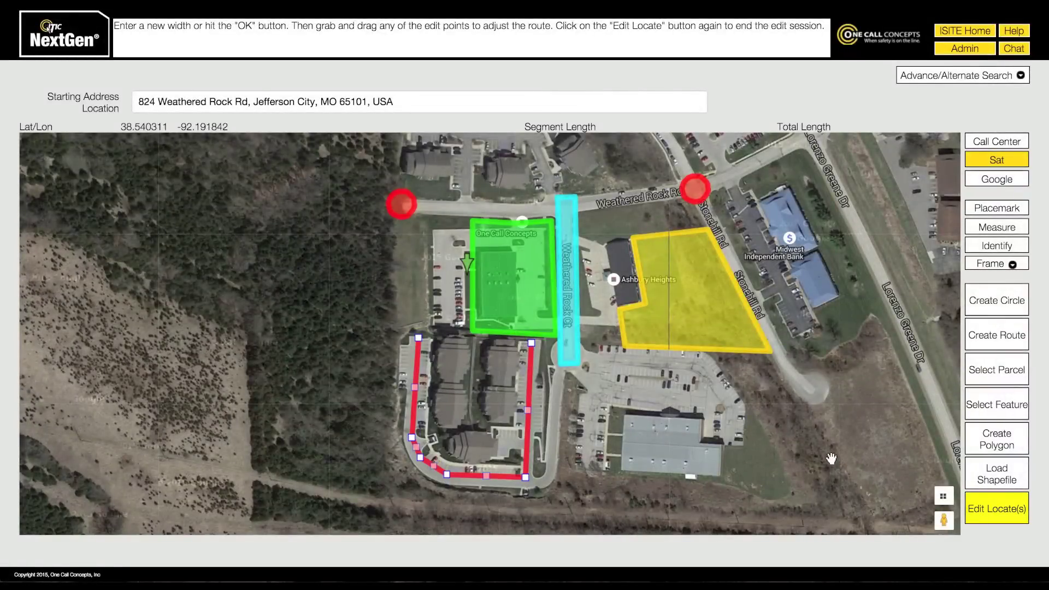
pyautogui.click(969, 522)
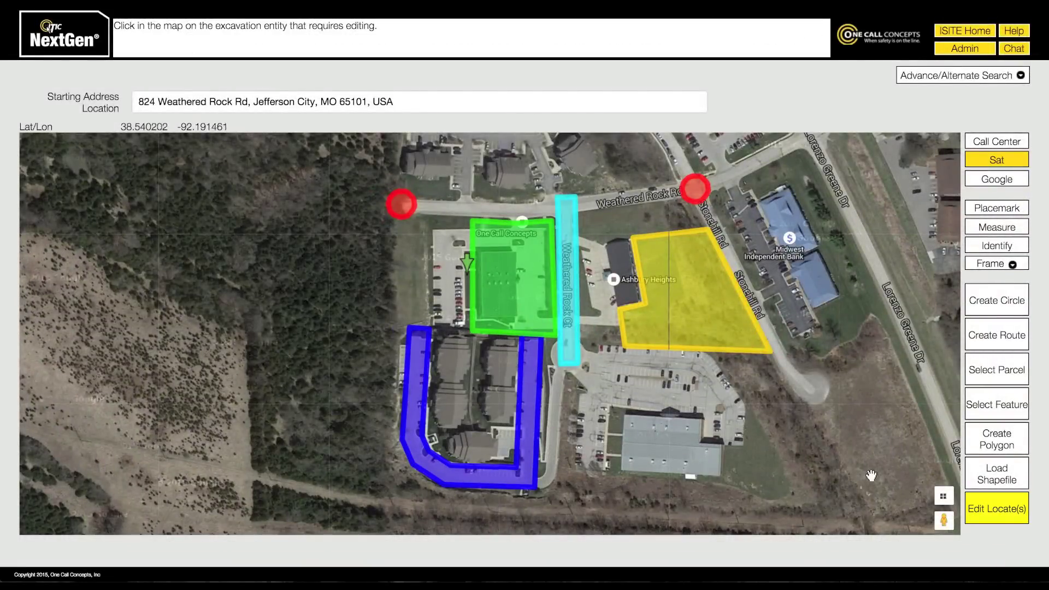
# - Delete the left red circle and the yellow polygon
pyautogui.click(410, 211)
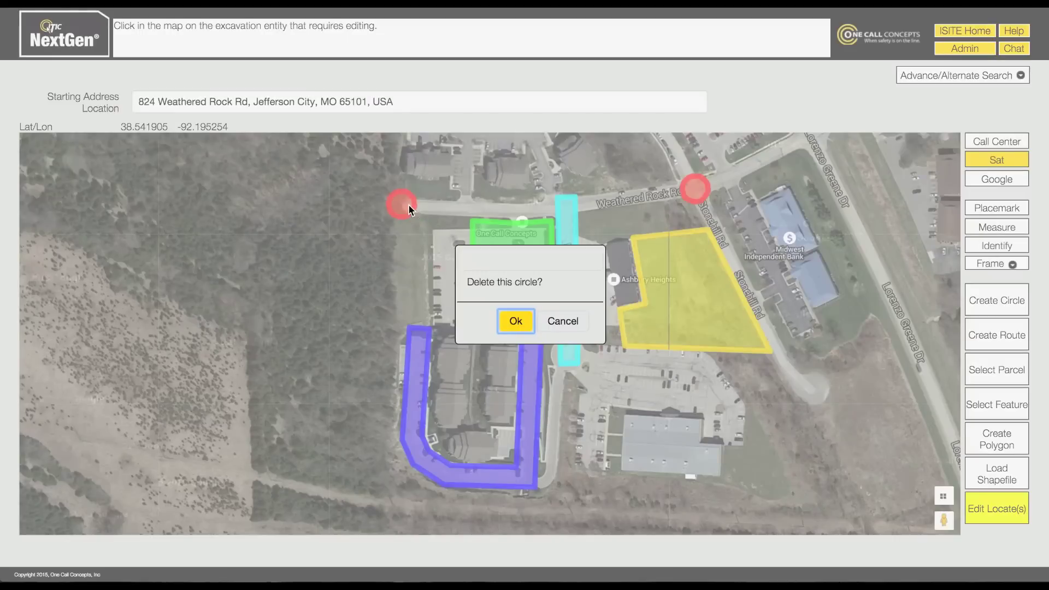
pyautogui.click(514, 322)
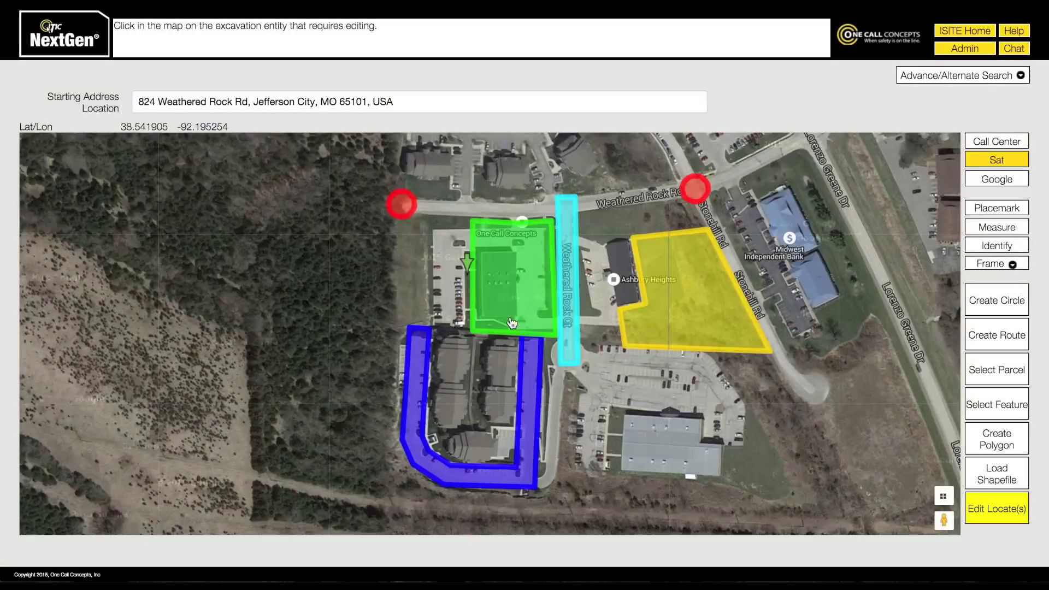
pyautogui.click(691, 325)
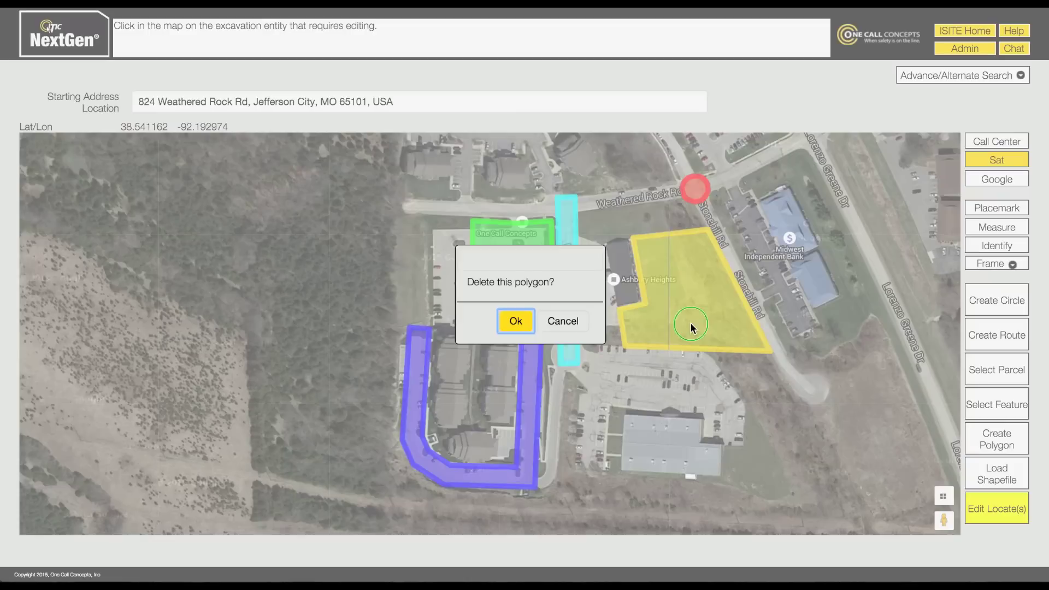
pyautogui.click(515, 321)
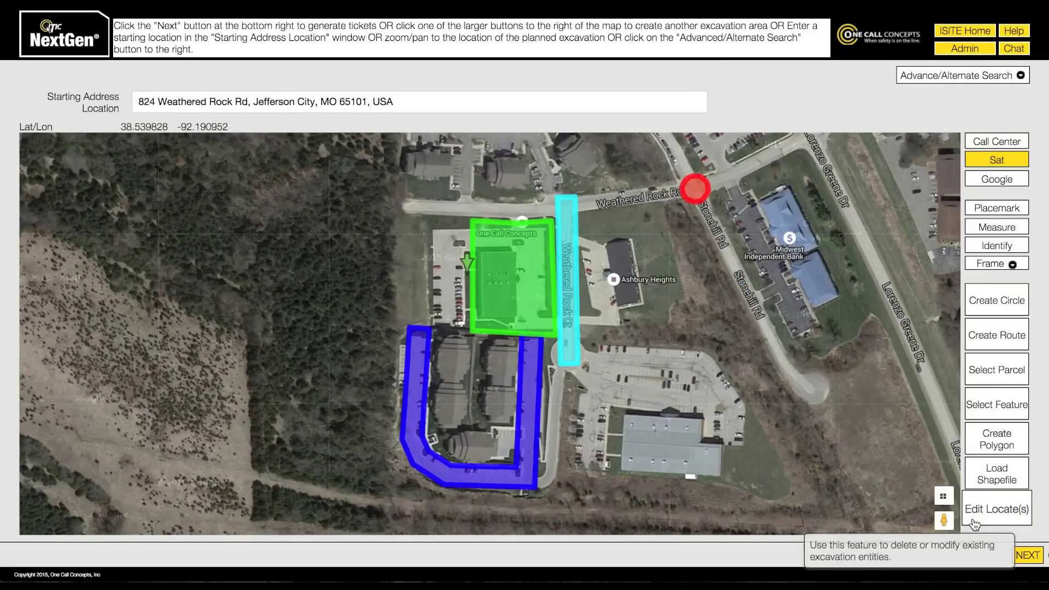